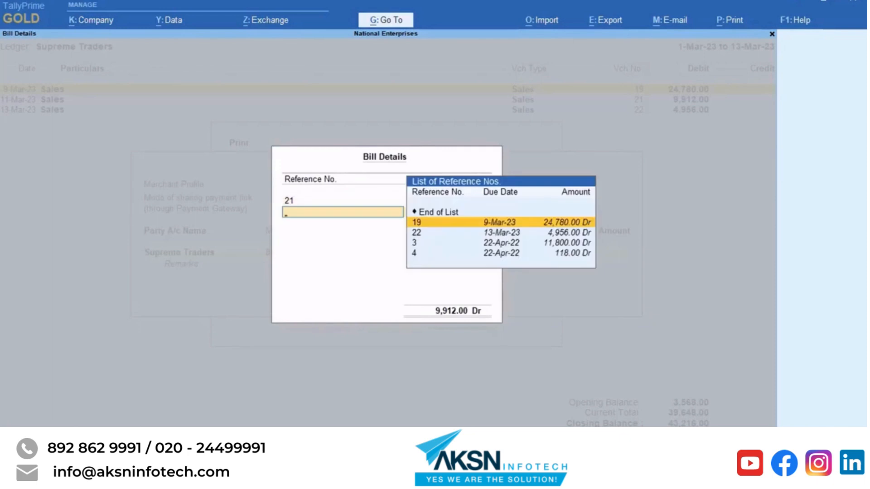
Add bill 22 (4,956.00) to bill 21 and accept the 14,868.00 payment link amount.
key("Down")
key("Return")
key("Return")
key("Return")
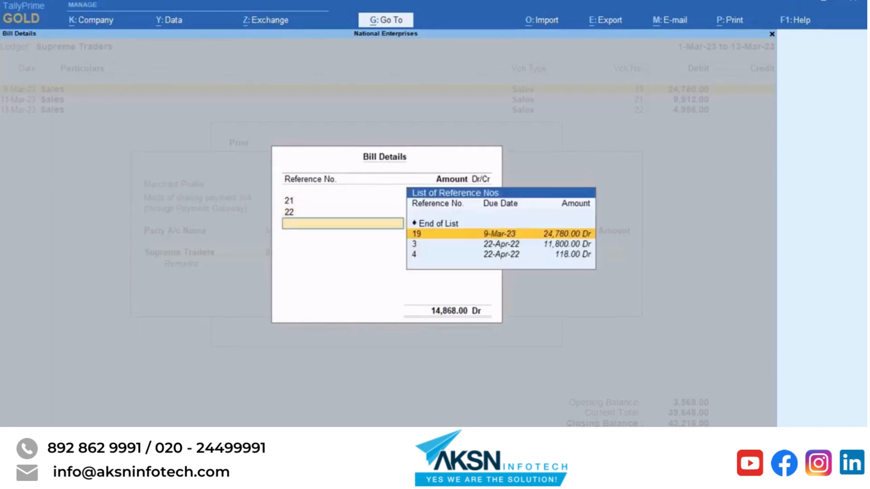
key("Up")
key("Return")
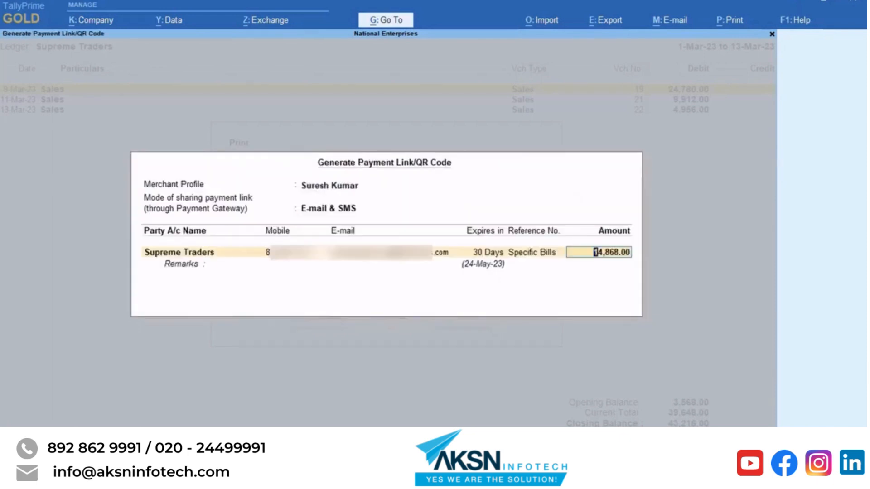
key("Return")
key("Return")
key("Return")
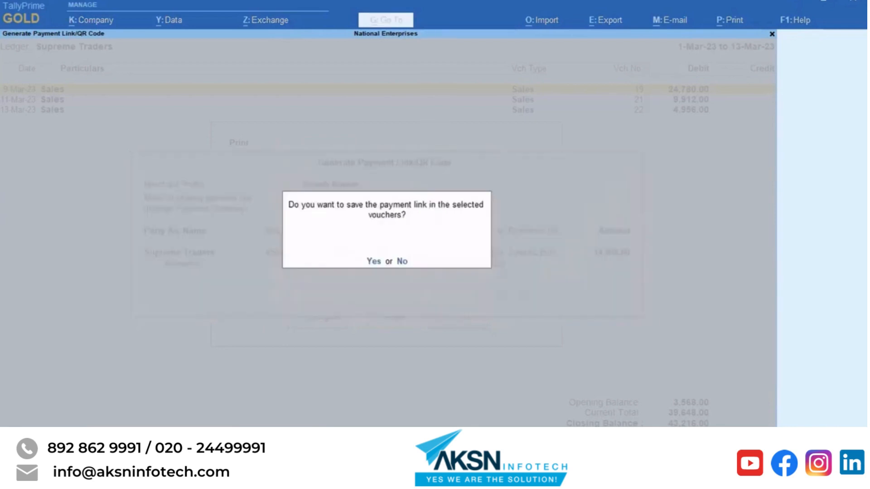
Save the payment link and view Supreme Traders' ledger preview with its QR code.
key("Return")
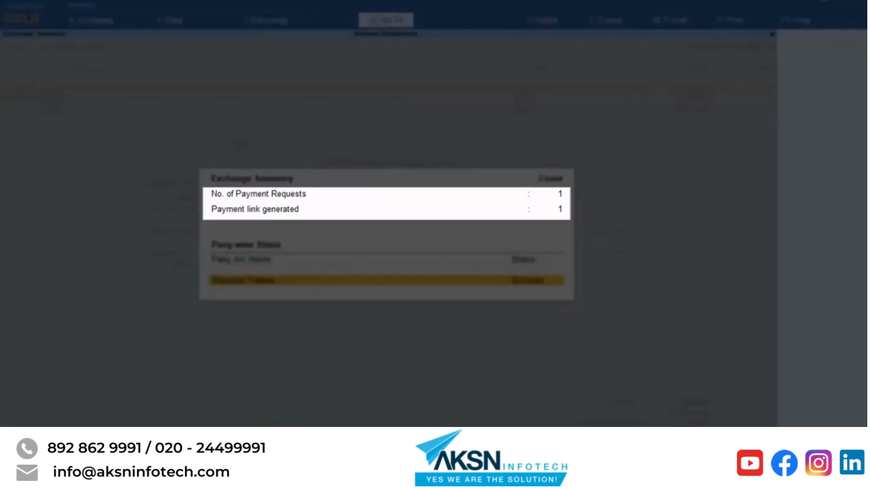
key("Escape")
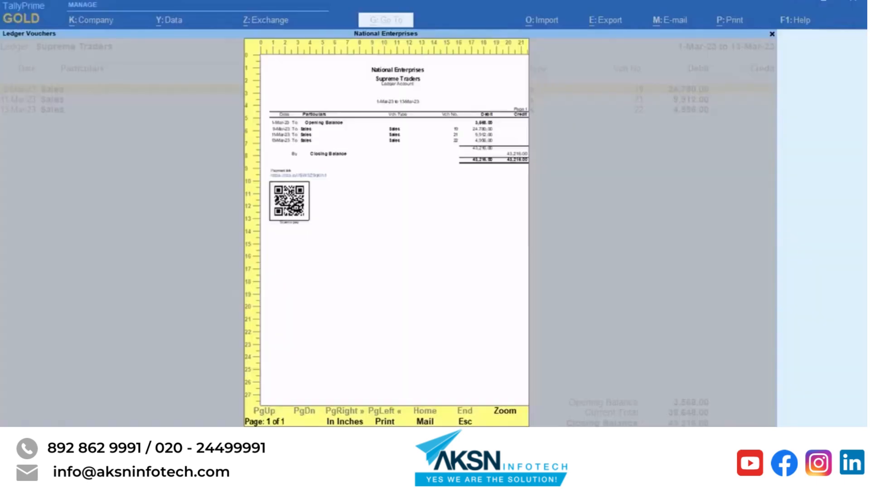
key("Escape")
key("Escape")
Open the Ledger Outstandings report for Supreme Traders.
key("alt+g")
type("Ledger")
key("Down")
key("Return")
key("Down")
key("Down")
key("Down")
key("Down")
key("Down")
key("Down")
key("Down")
key("Down")
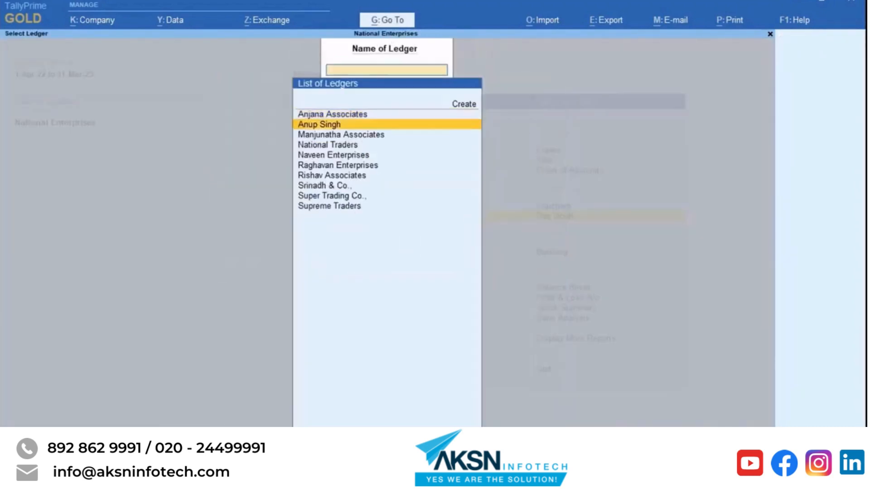
key("Down")
key("Return")
Generate and save an 18,436.00 payment link for all bills, then enlarge the QR code preview.
key("alt+p")
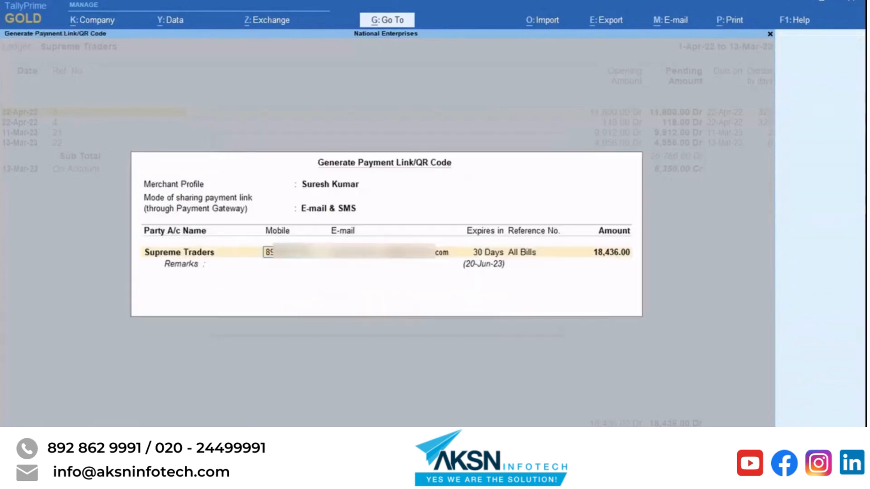
key("Return")
key("Return")
key("Return")
key("Return")
key("Return")
key("Return")
key("Return")
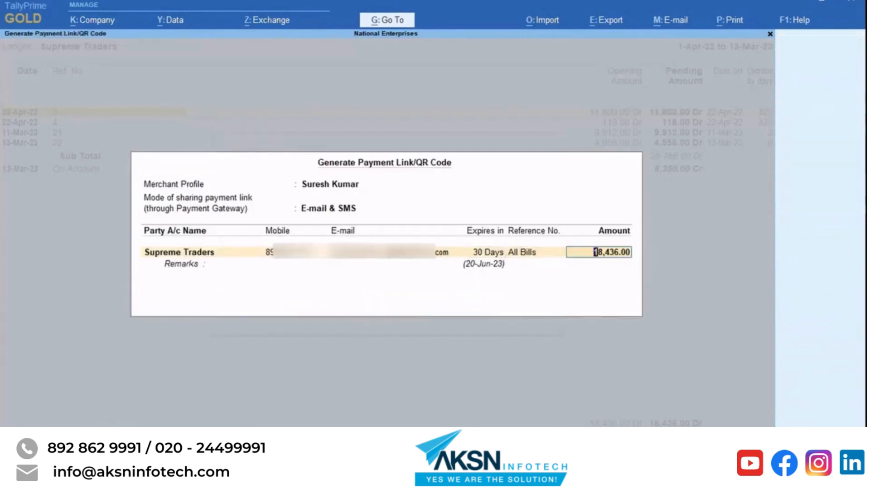
key("y")
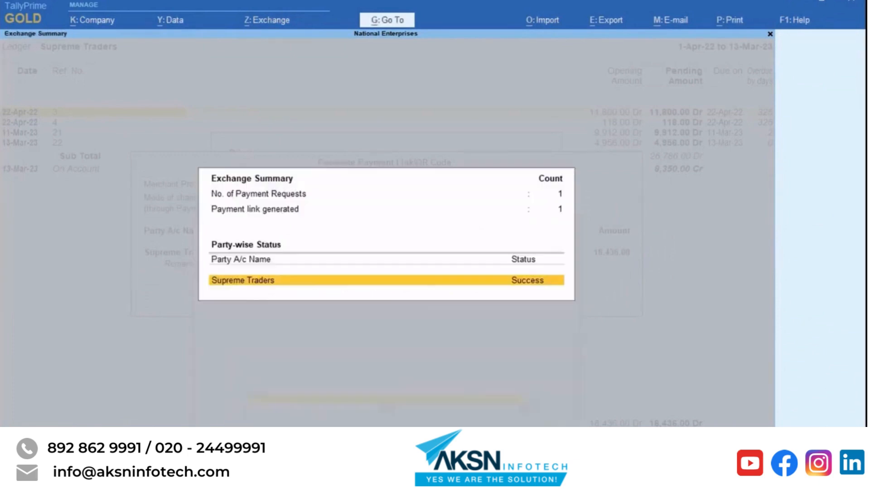
key("Escape")
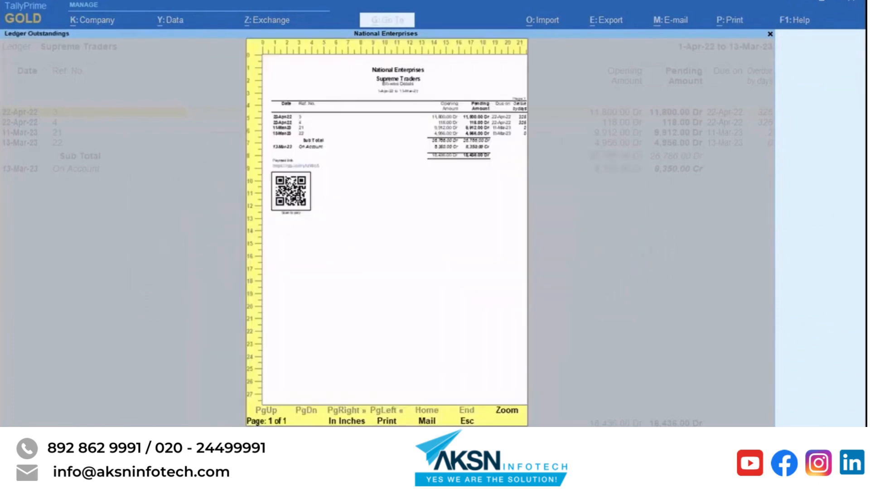
key("alt+z")
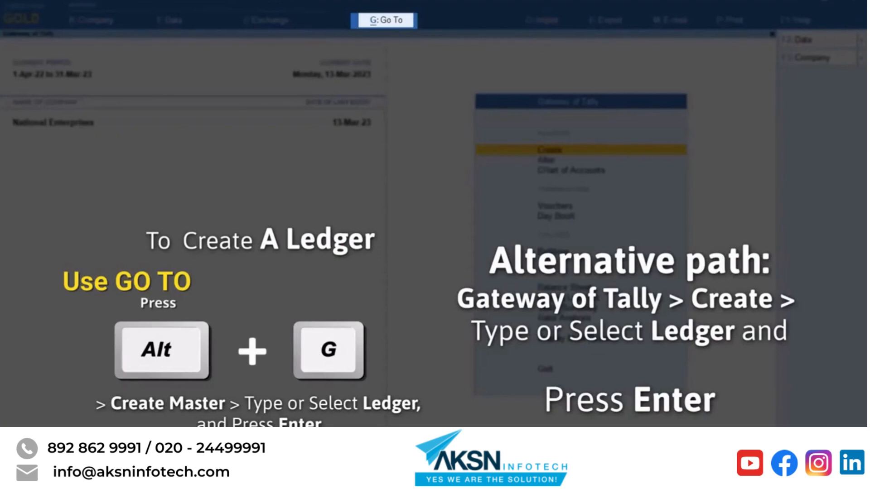
Start a new ledger named 'Payment Gateway'.
key("alt+g")
key("Up")
key("Up")
key("Up")
key("Up")
key("Up")
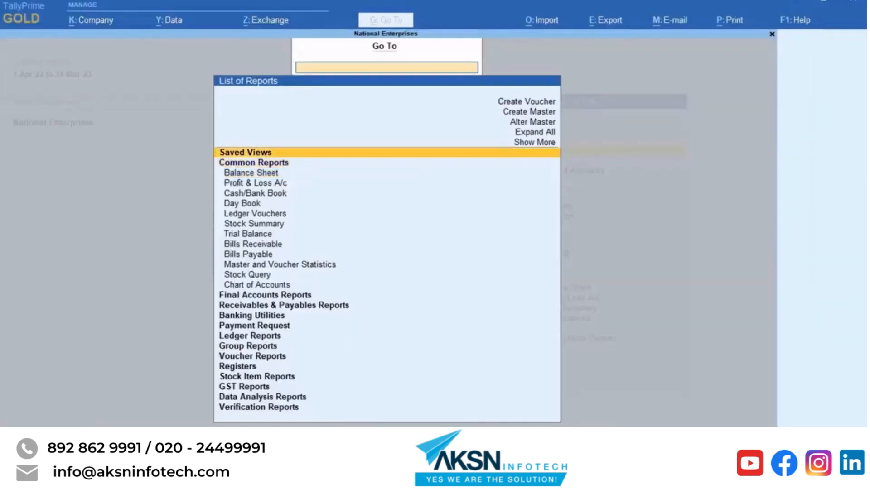
key("Up")
key("Return")
key("Down")
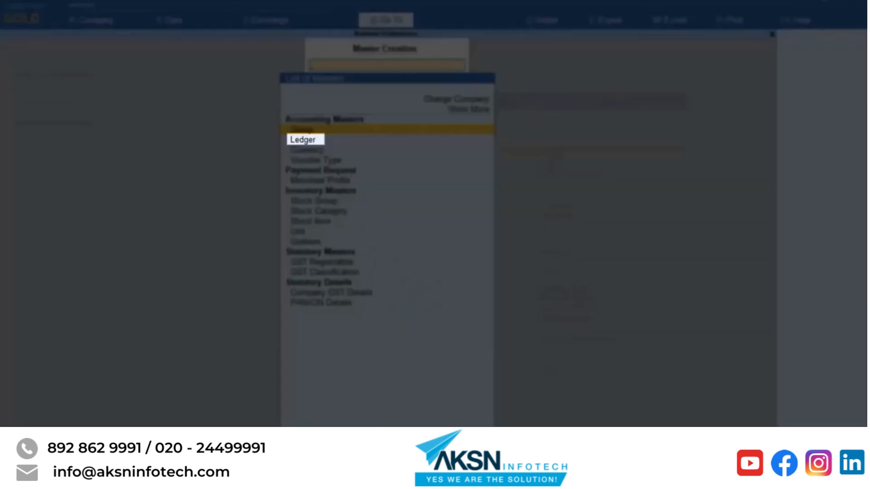
key("Return")
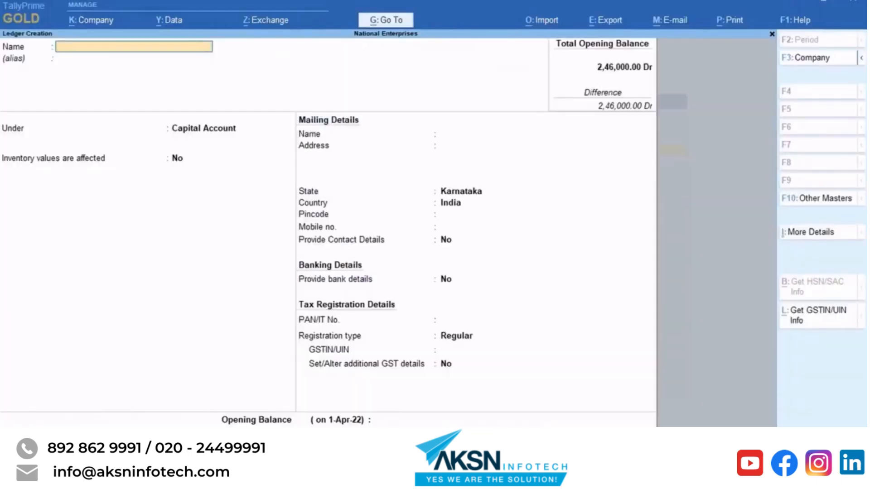
type("Payment Gateway")
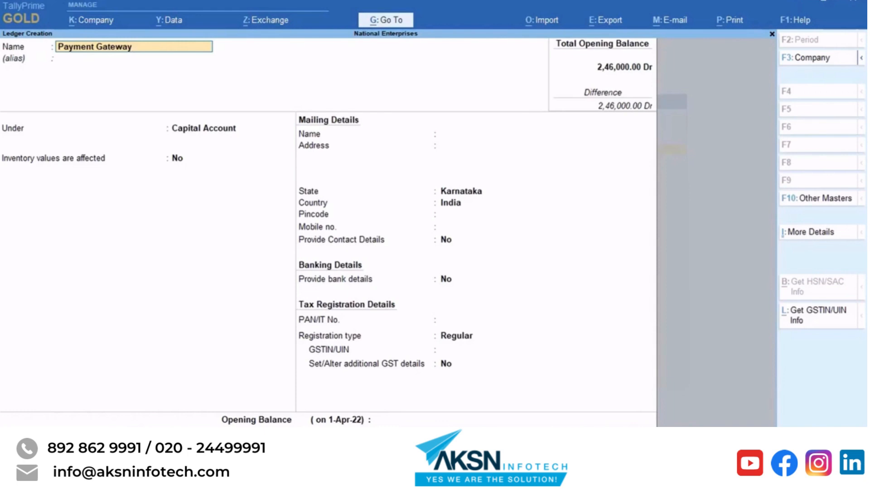
key("Return")
Place it under Bank Accounts as a payment gateway ledger for RazorPay (India).
key("Return")
key("Up")
key("Up")
key("Up")
key("Up")
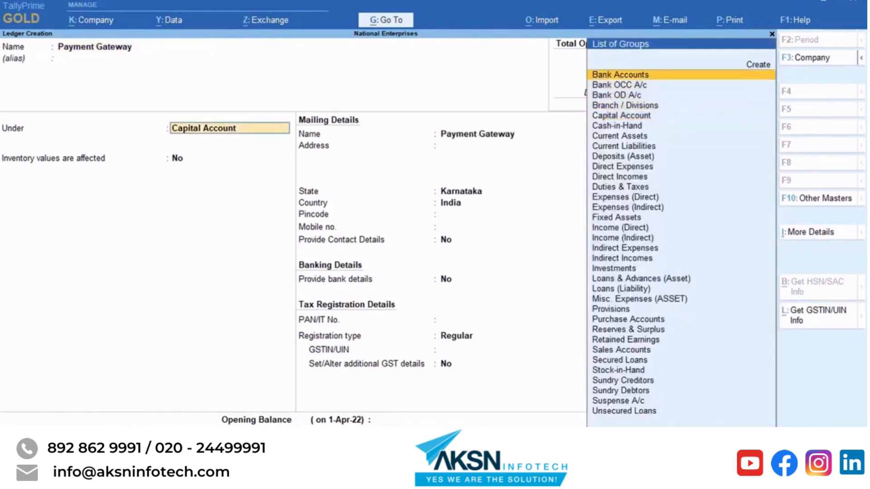
key("Return")
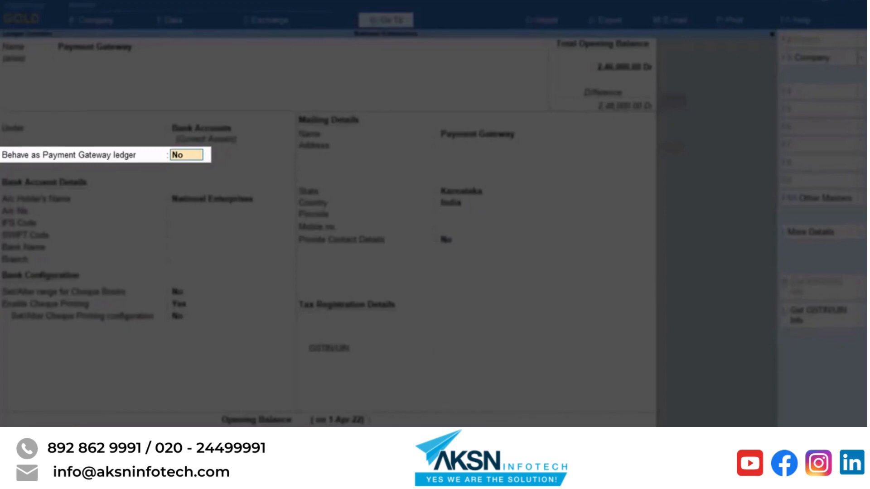
type("Yes")
key("Return")
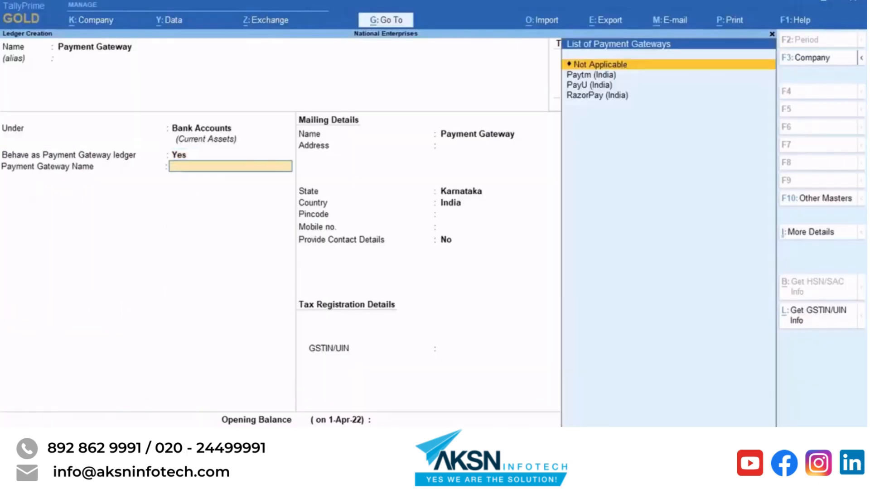
key("Down")
key("Down")
key("Down")
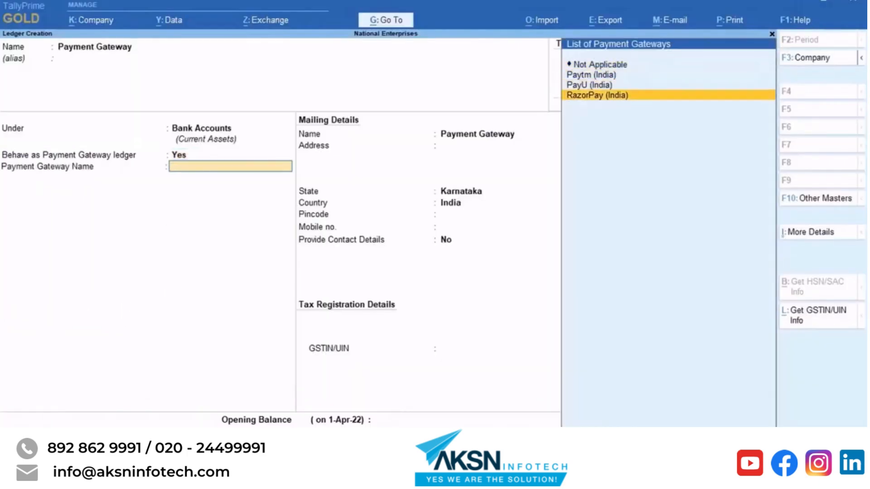
key("Return")
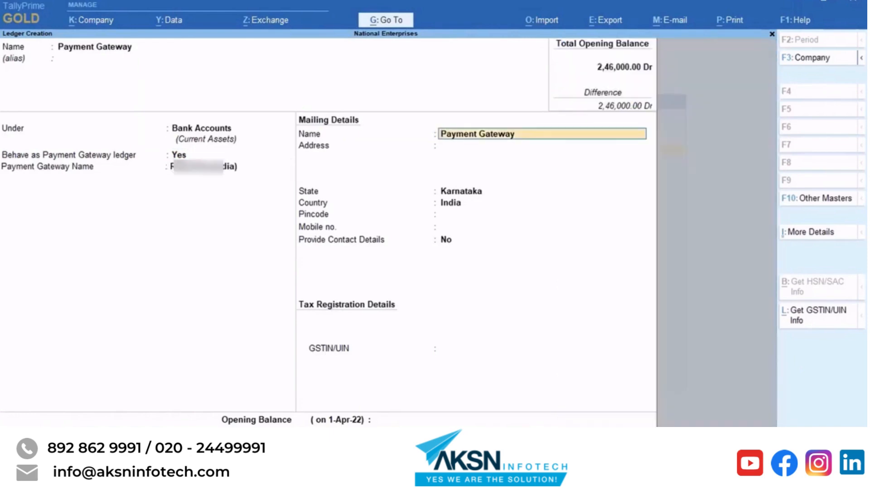
key("Return")
key("Return")
key("Return")
key("Return")
key("Return")
key("Return")
key("Return")
key("Return")
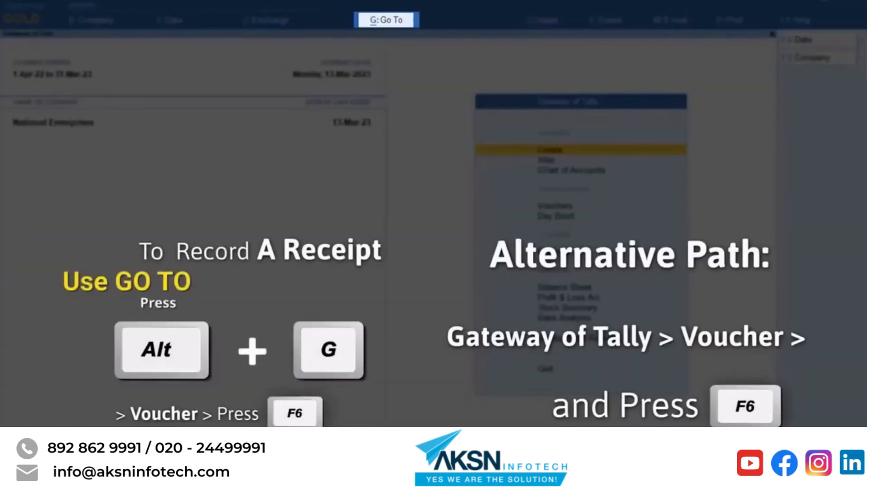
Start a receipt voucher into Payment Gateway with Supreme Traders as the paying party.
key("alt+g")
key("Up")
key("Up")
key("Up")
key("Up")
key("Up")
key("Up")
key("Up")
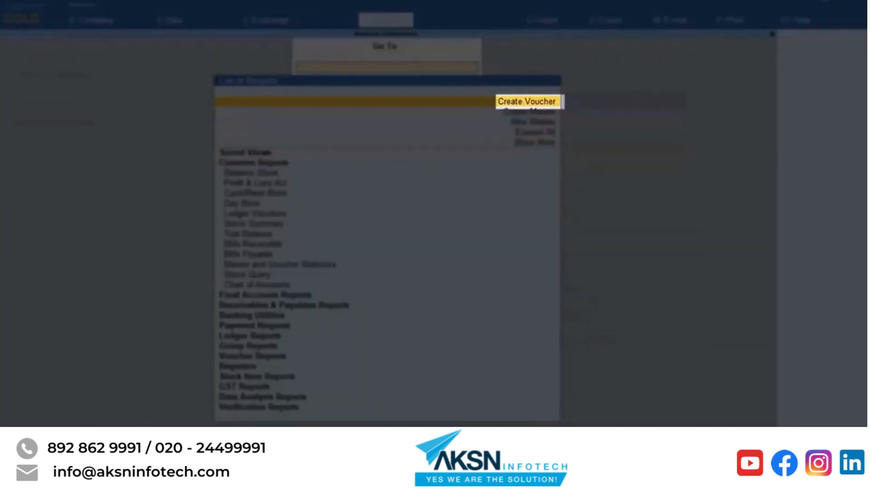
key("Return")
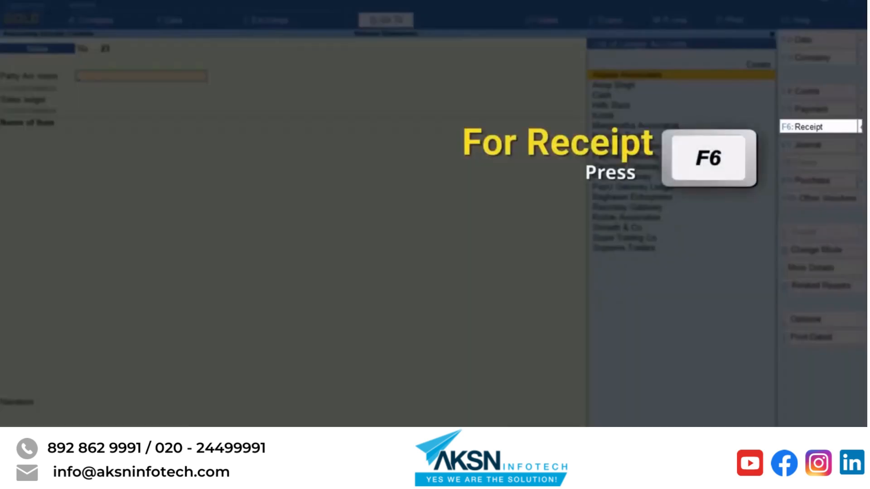
key("F6")
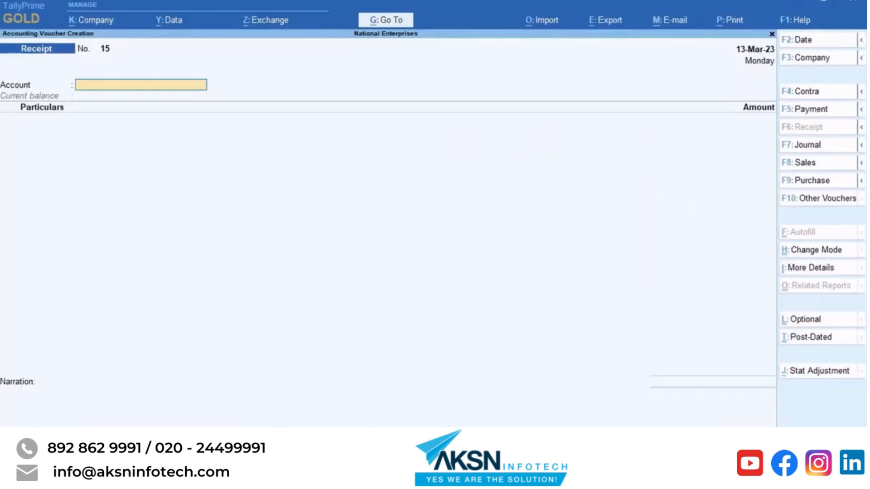
key("Down")
key("Down")
key("Down")
key("Down")
key("Return")
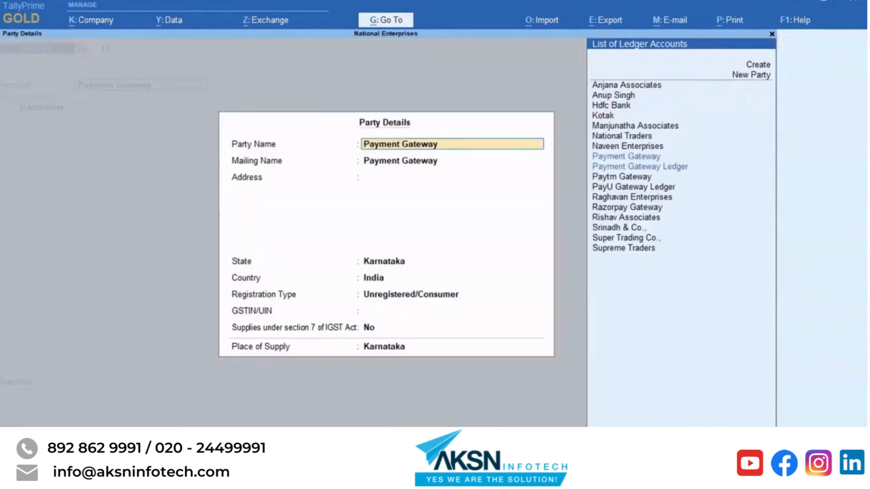
key("Return")
key("Down")
key("Down")
key("Down")
key("Down")
key("Down")
key("Down")
key("Down")
key("Down")
key("Down")
key("Down")
key("Down")
key("Down")
key("Down")
key("Down")
key("Down")
key("Down")
key("Down")
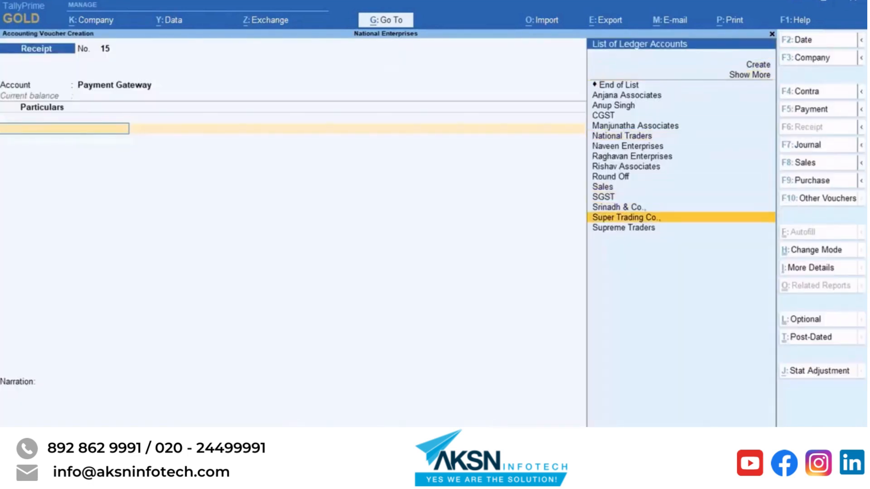
key("Return")
Receive 24,780 from Supreme Traders against bill 19.
type("24,78")
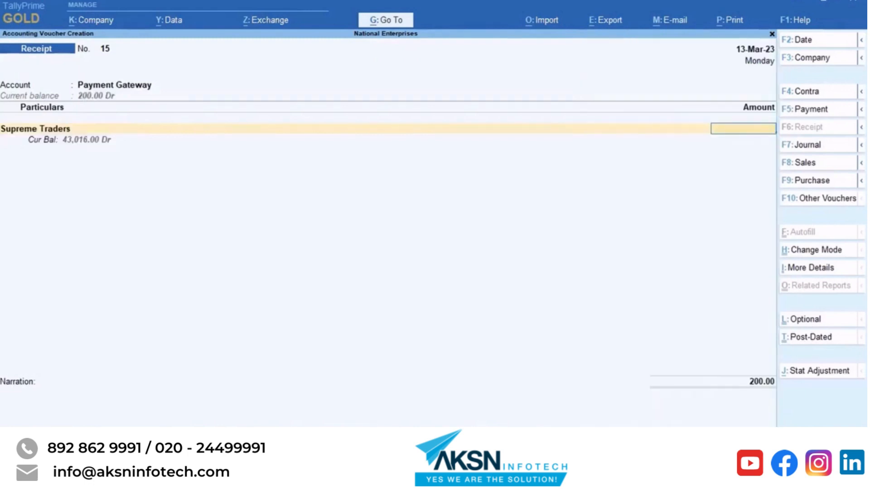
type("0")
key("Return")
key("Return")
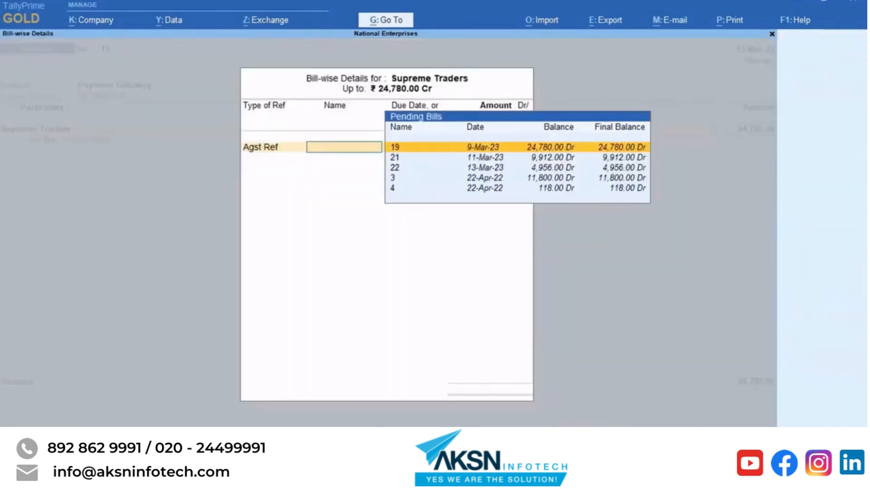
key("Return")
key("Return")
key("Return")
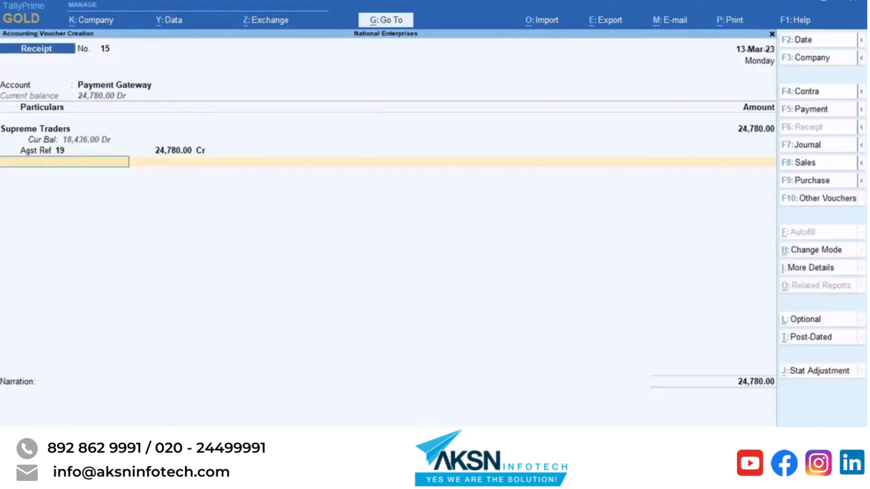
key("Return")
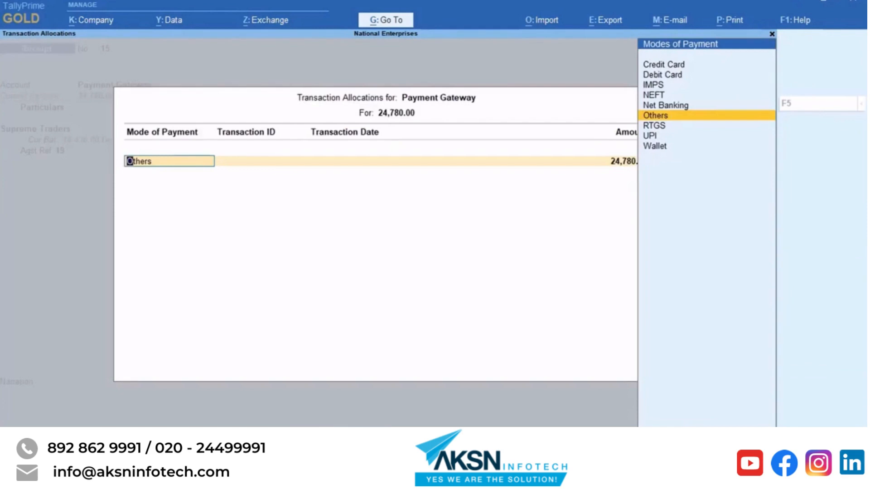
Record UPI payment with a transaction ID dated 13-Mar-23 and save the receipt.
key("Down")
key("Down")
key("Return")
key("Return")
type("13/3/23")
key("Return")
key("Return")
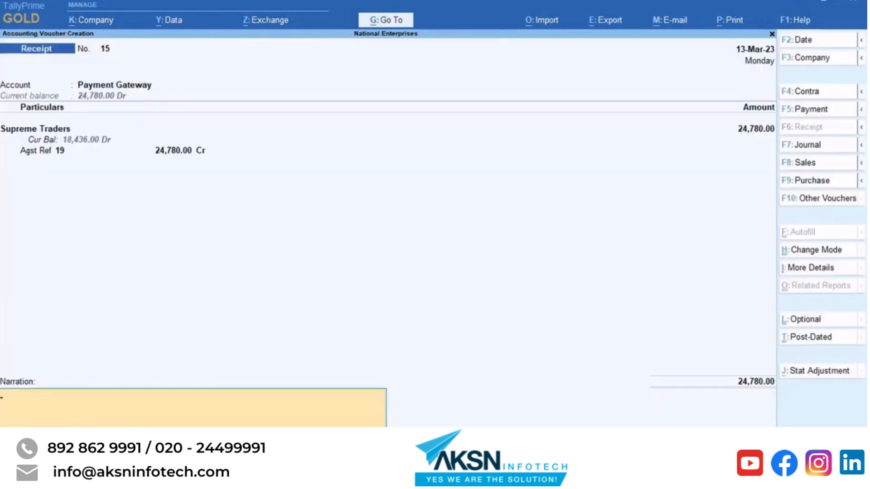
key("Return")
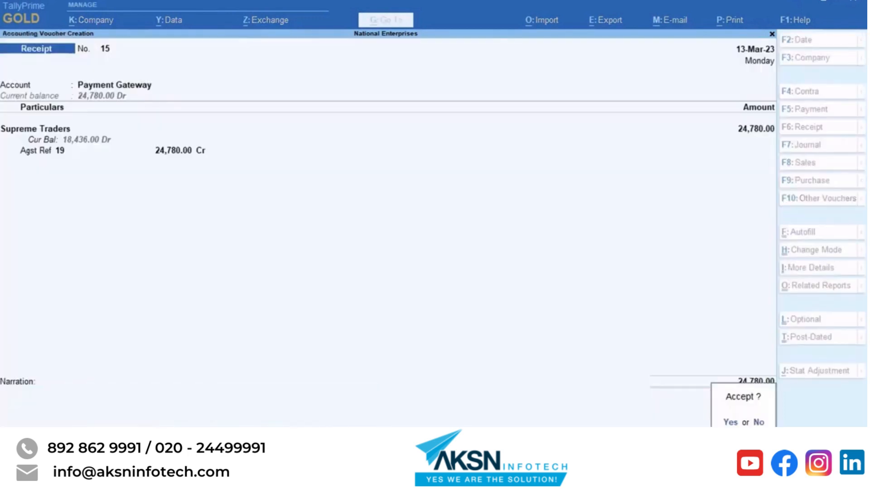
key("y")
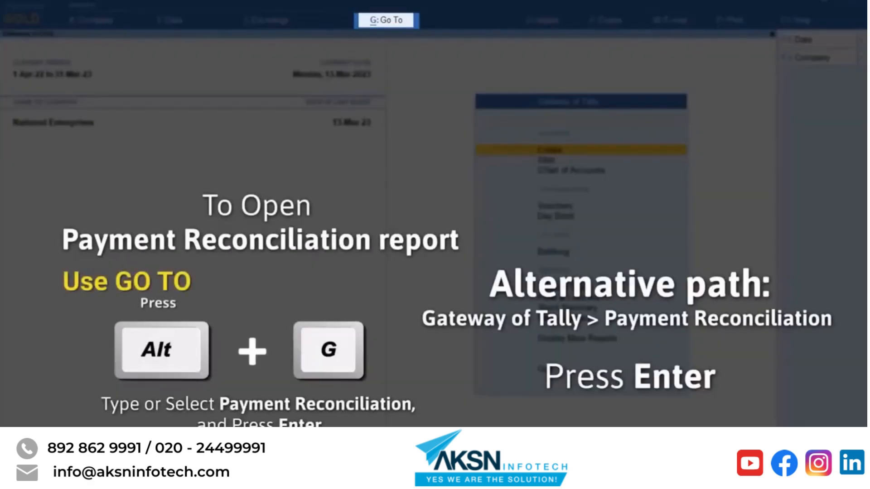
Open Payment Reconciliation for the Payment Gateway Ledger.
key("alt+g")
type("Payment")
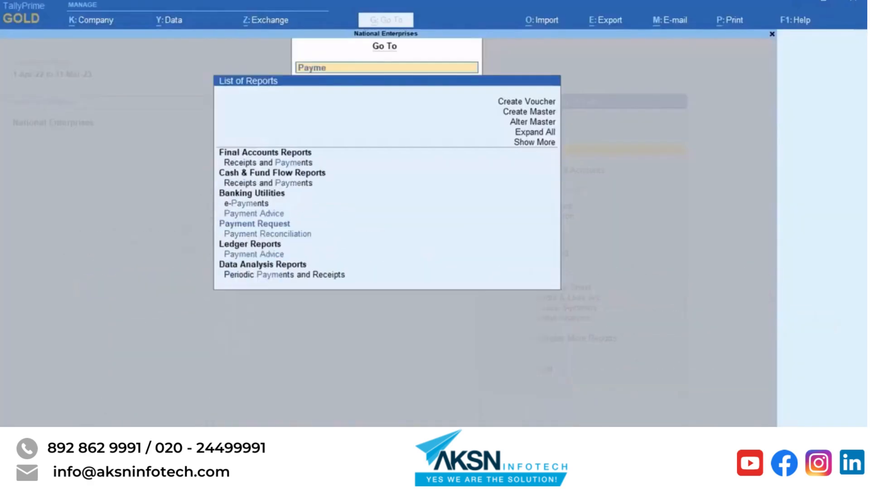
key("Down")
key("Down")
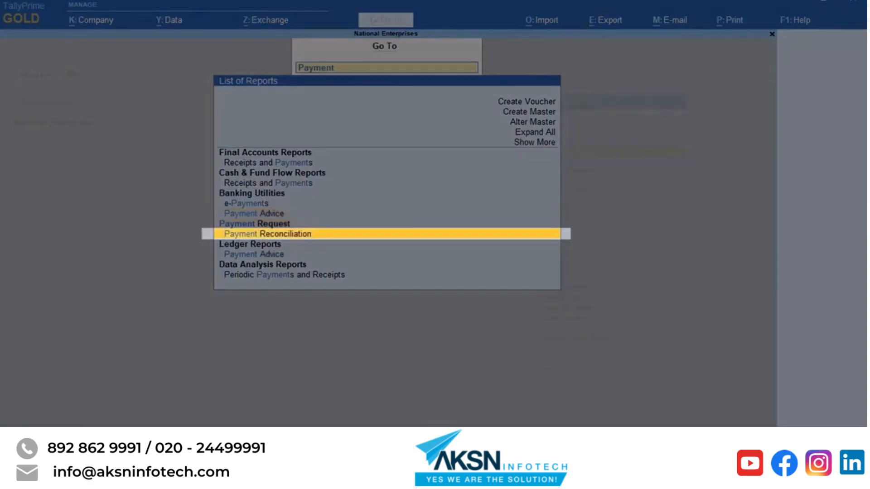
key("Return")
key("Down")
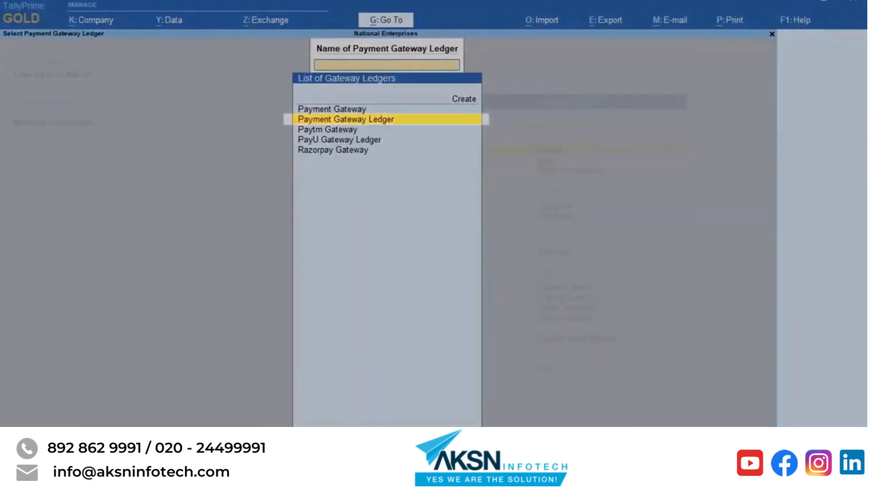
key("Return")
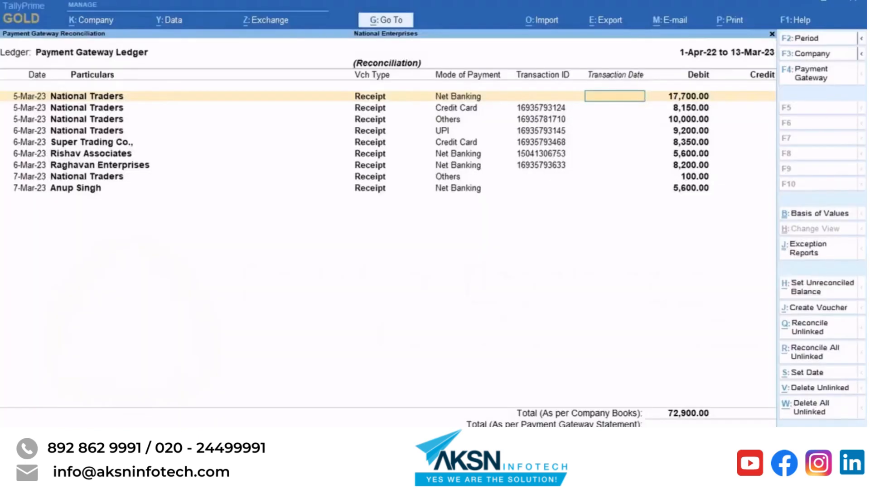
Reconcile the credit card receipt on 5-Mar-23 and UPI receipt on 6-Mar-23, then refresh.
key("Return")
type("5-mar-23")
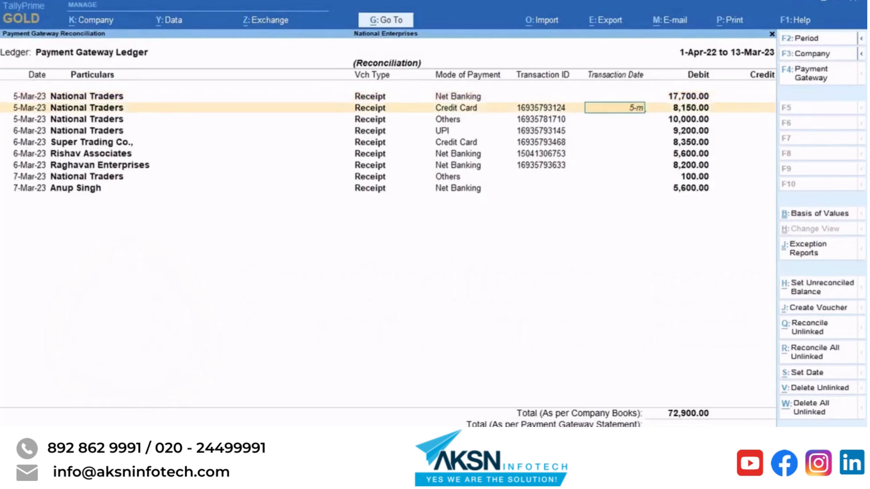
key("Return")
key("Return")
type("6-mar-23")
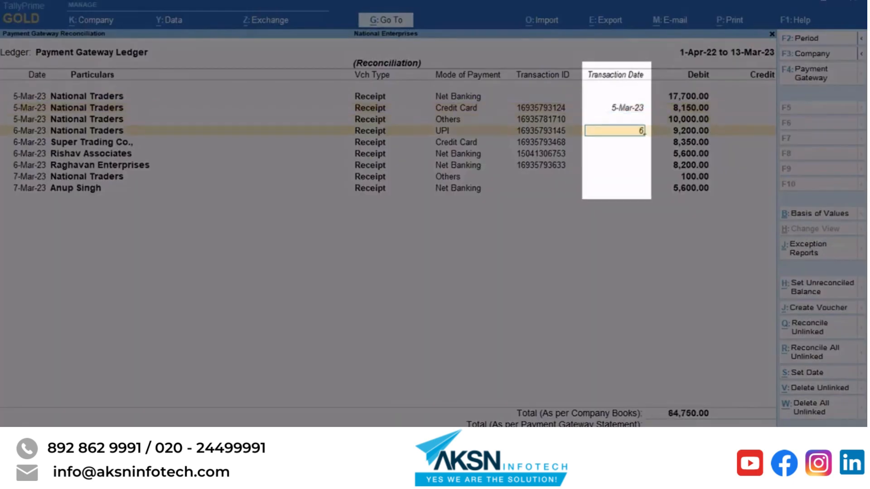
key("Return")
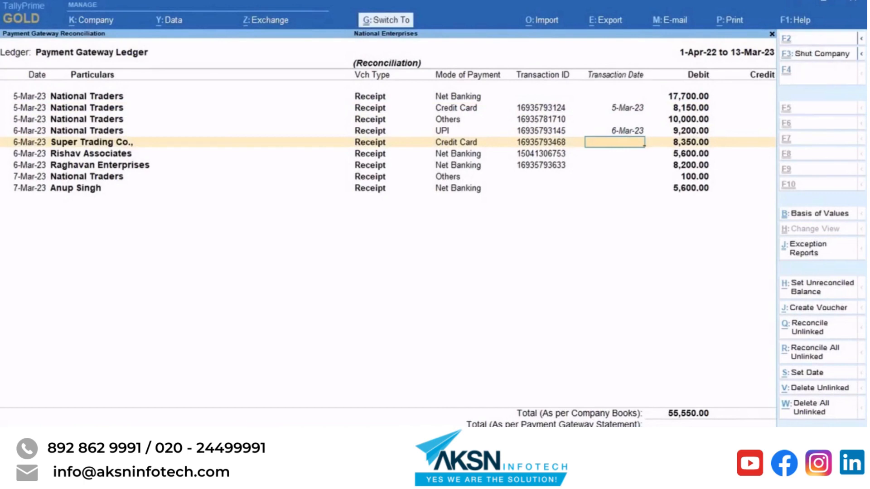
key("F4")
key("Return")
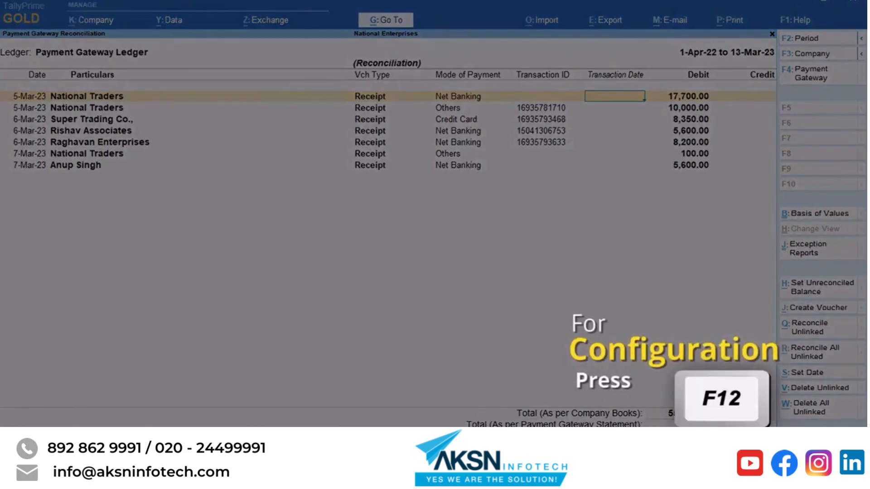
Set Show Narrations and back-dated reconciliation to Yes in the report configuration.
key("F12")
type("Yes")
key("Return")
type("Y")
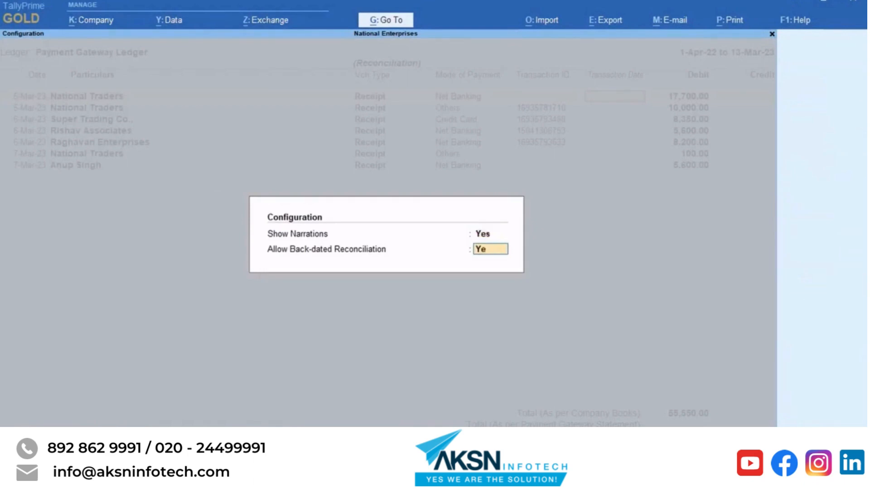